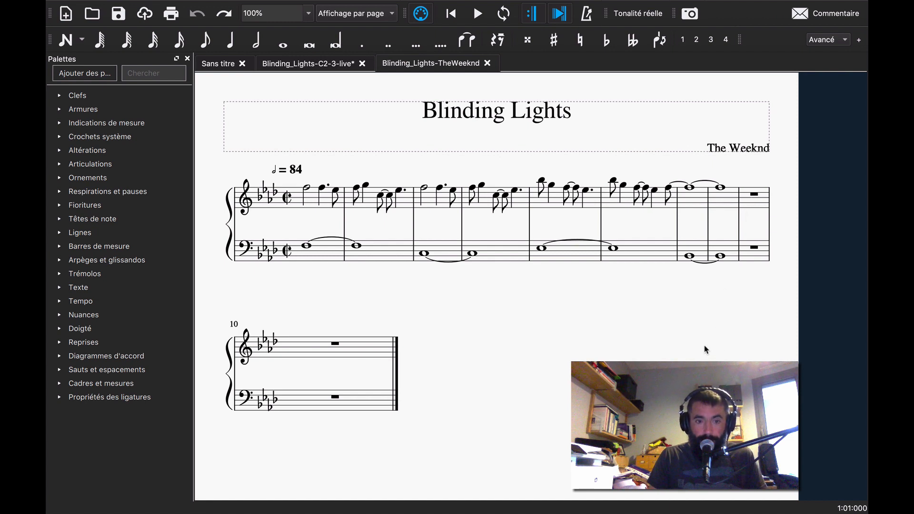
# - Try clearing the treble-staff contents of measure 9 and measure 4, and undo the clearing
pyautogui.click(757, 208)
pyautogui.press('BackSpace')
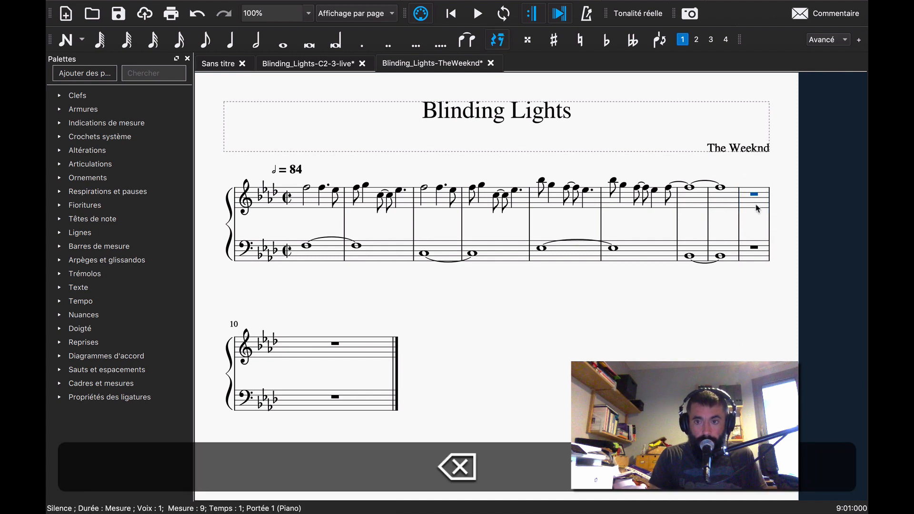
pyautogui.click(483, 210)
pyautogui.press('BackSpace')
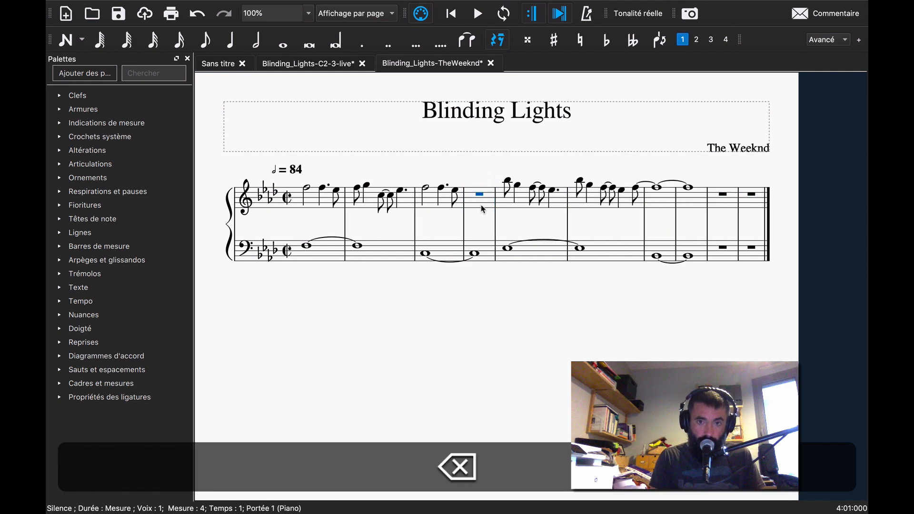
pyautogui.press('super+z')
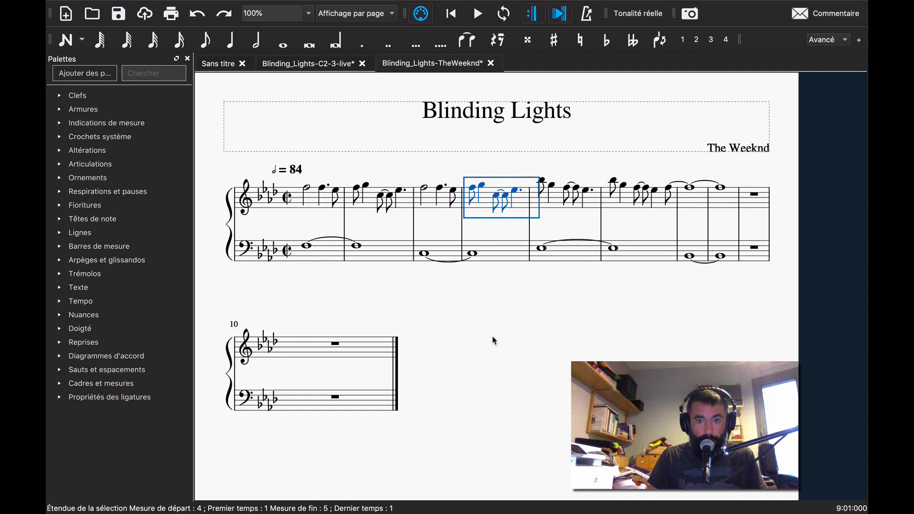
pyautogui.click(577, 354)
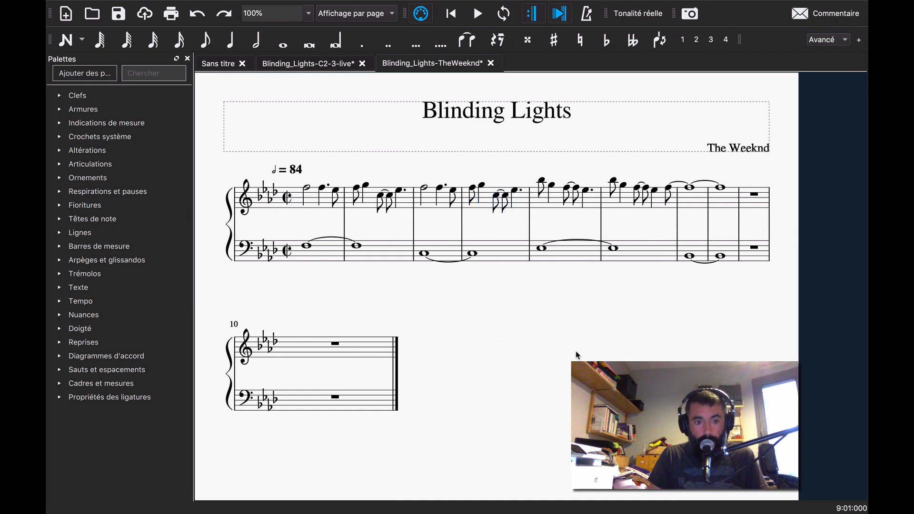
# - Delete the empty measures 9 and 10 completely from both staves at the end of the score
pyautogui.click(757, 207)
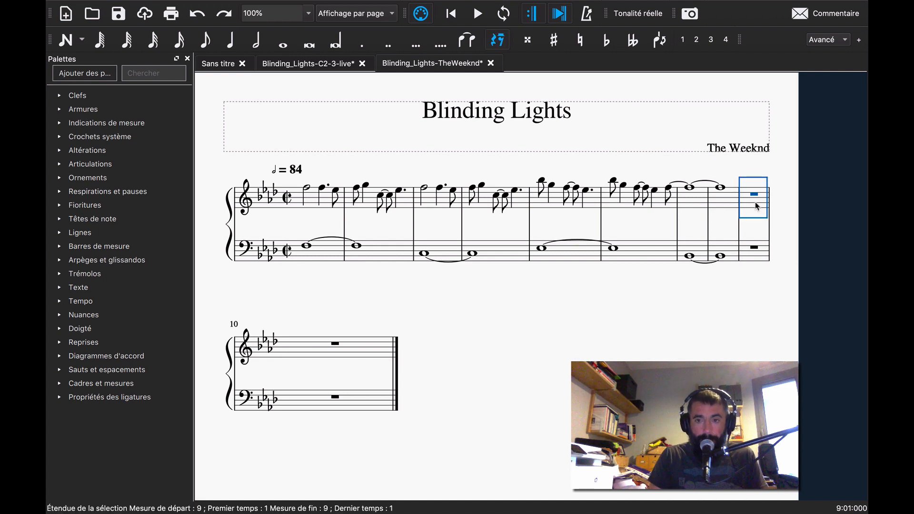
pyautogui.keyDown('shift'); pyautogui.click(370, 402); pyautogui.keyUp('shift')
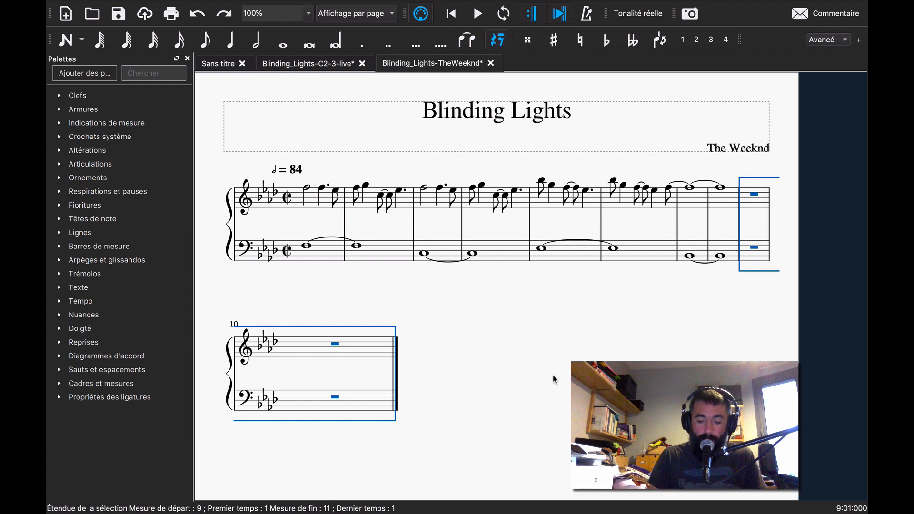
pyautogui.press('super+BackSpace')
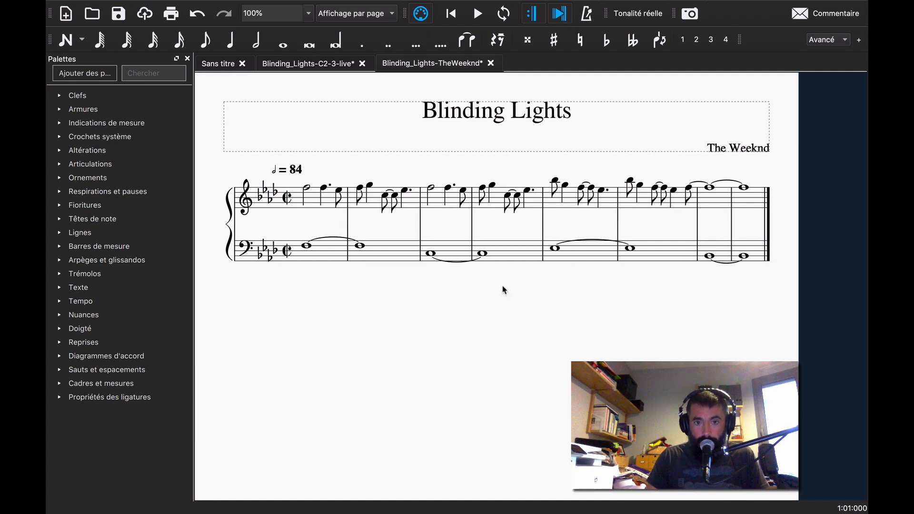
# - Try deleting measures 3 and 4 from both staves, and undo this deletion along with that of measures 9 and 10
pyautogui.click(437, 205)
pyautogui.keyDown('shift'); pyautogui.click(530, 253); pyautogui.keyUp('shift')
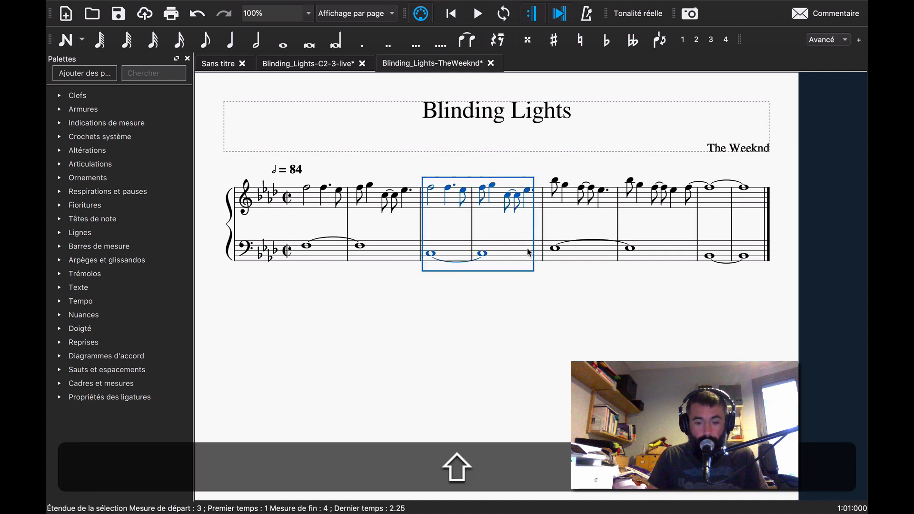
pyautogui.press('super+BackSpace')
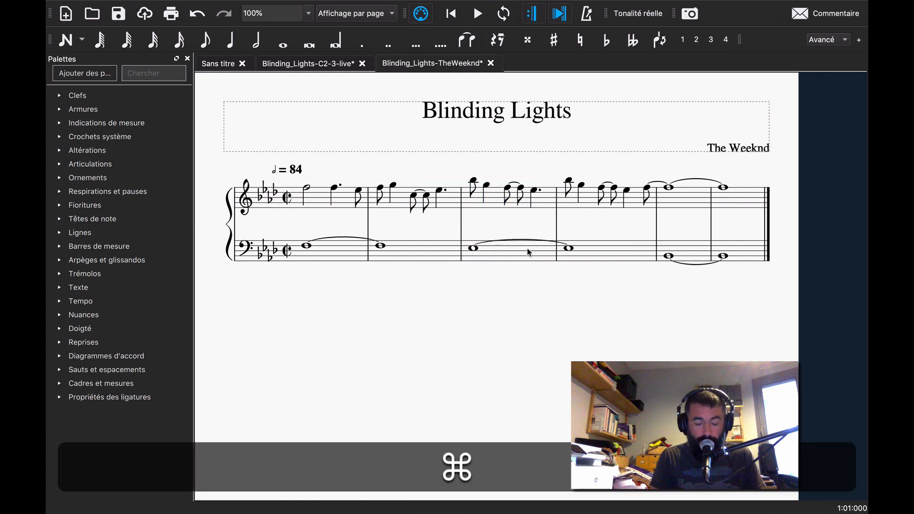
pyautogui.press('super+z')
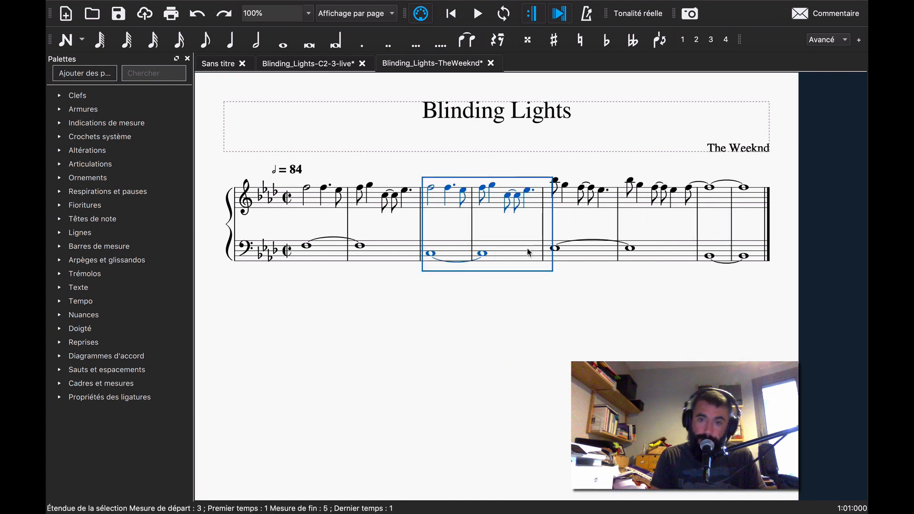
pyautogui.press('super+z')
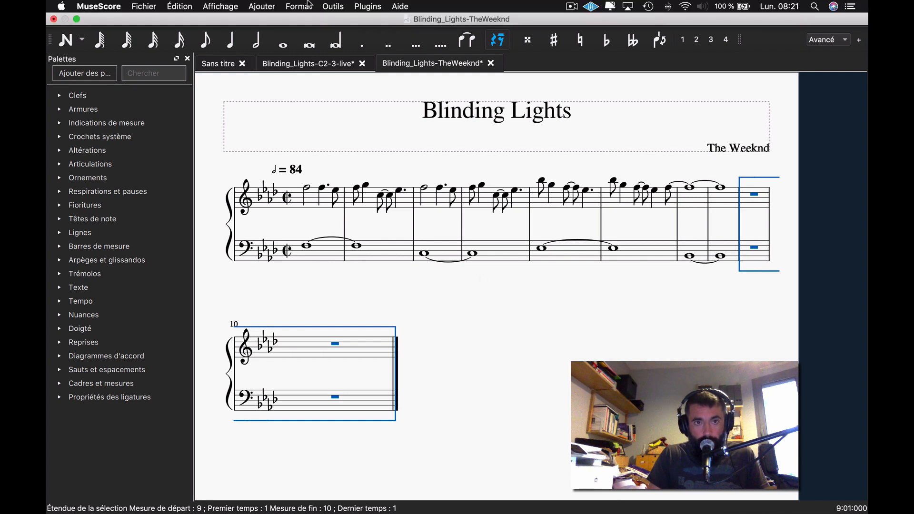
# - Try removing all remaining empty measures at the end of the score, undo the removal and clear the selection
pyautogui.click(305, 7)
pyautogui.click(304, 7)
pyautogui.click(336, 7)
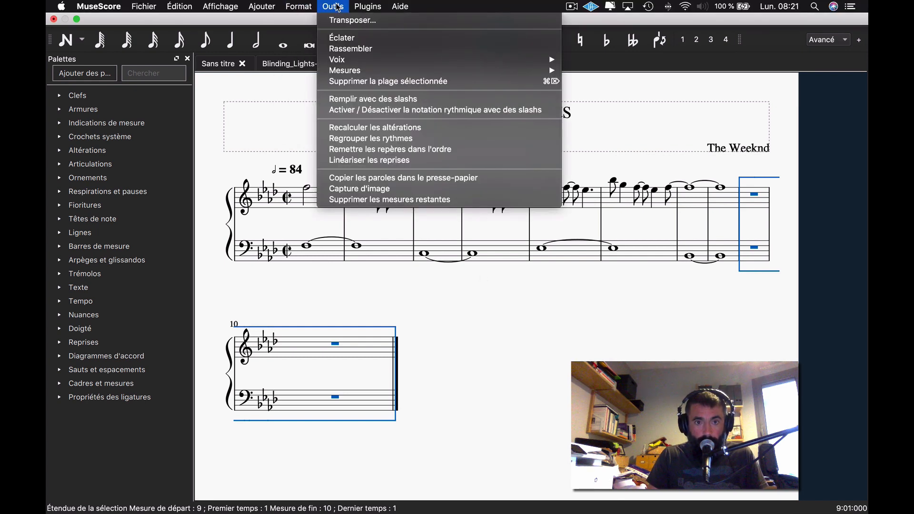
pyautogui.click(375, 200)
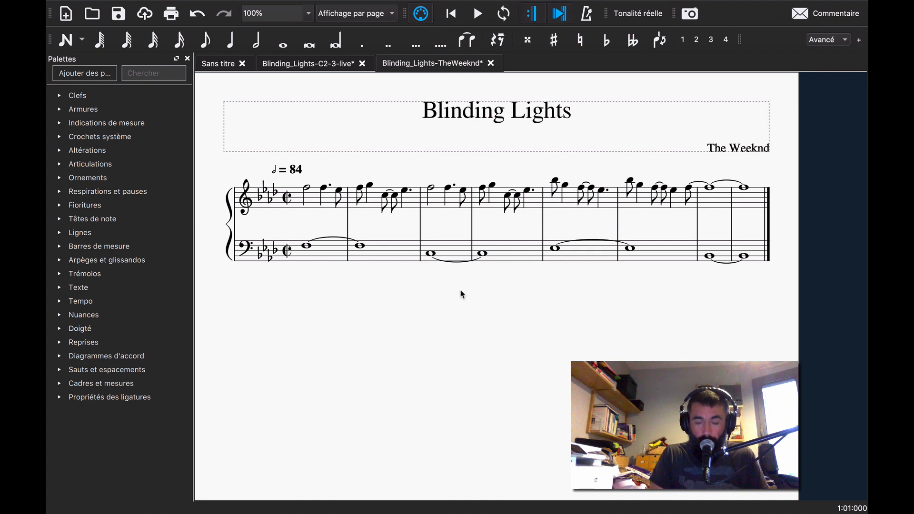
pyautogui.press('super+z')
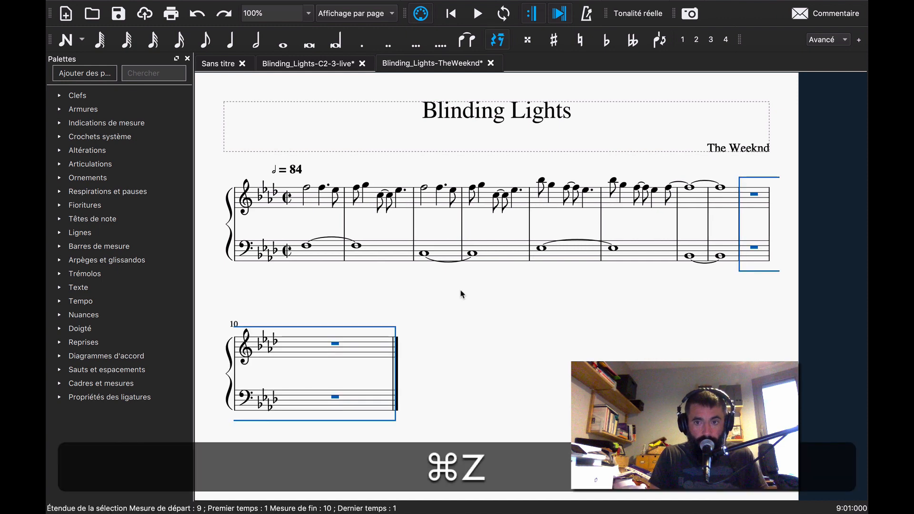
pyautogui.click(498, 346)
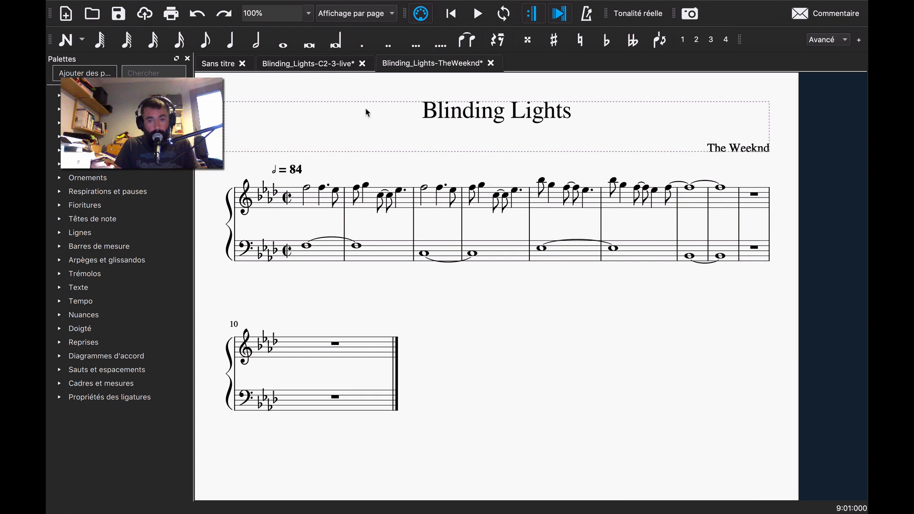
# - Add 24 empty measures at the end of the score
pyautogui.click(312, 204)
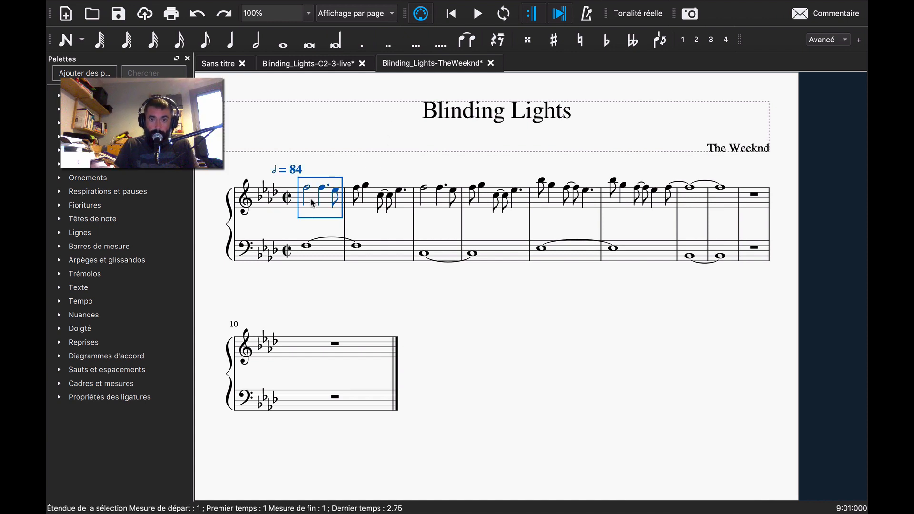
pyautogui.press('shift')
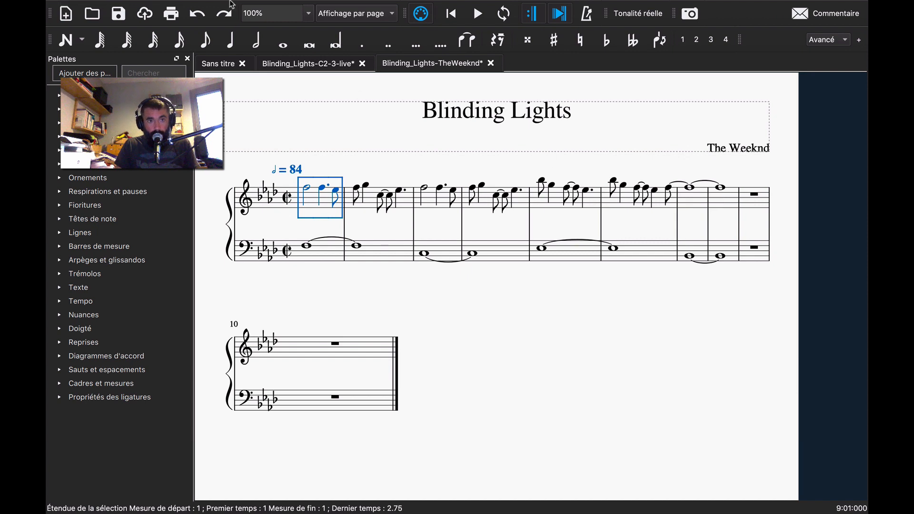
pyautogui.moveTo(232, 3)
pyautogui.click(262, 7)
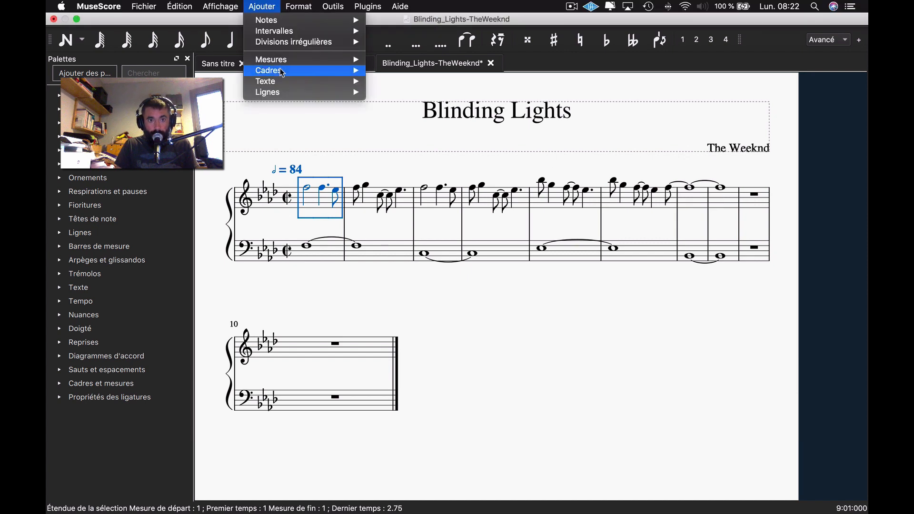
pyautogui.moveTo(285, 63)
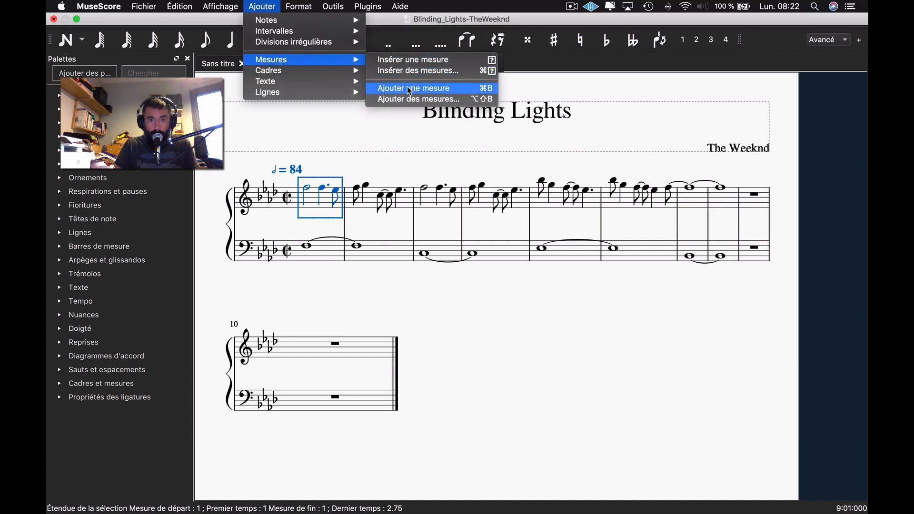
pyautogui.click(410, 100)
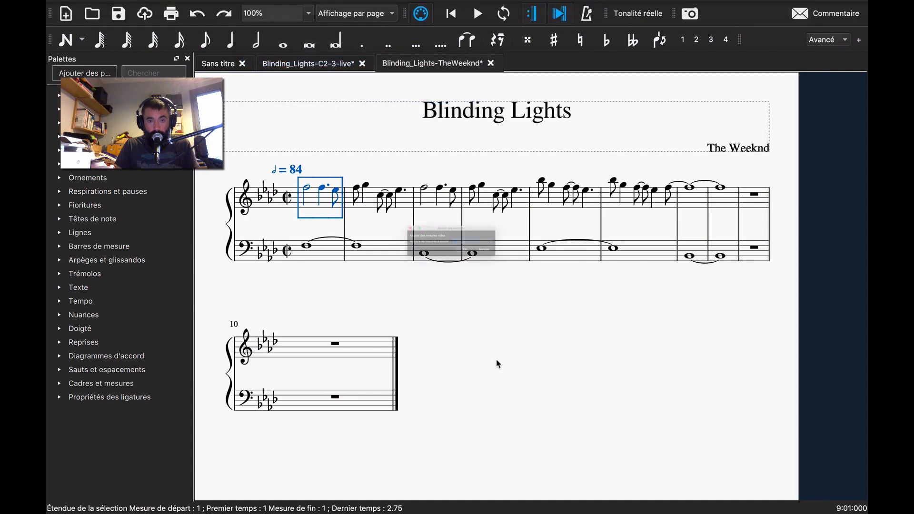
pyautogui.write('24')
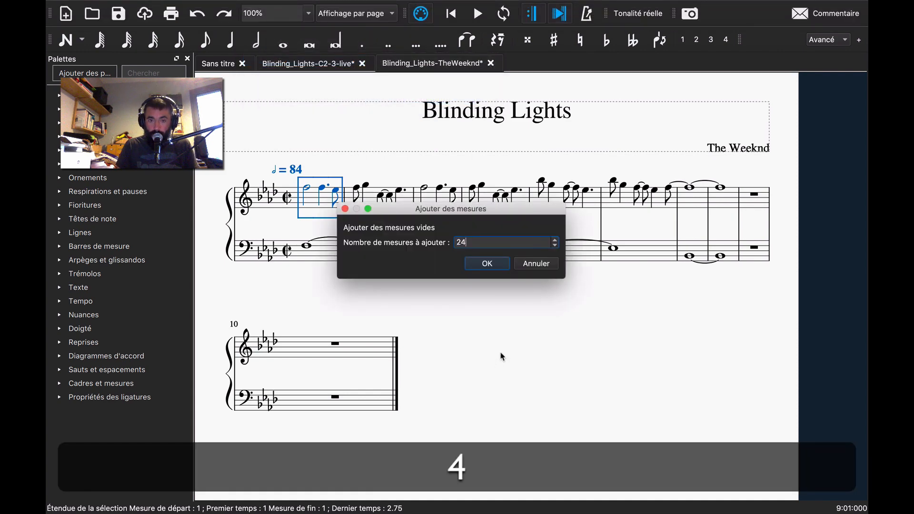
pyautogui.press('Return')
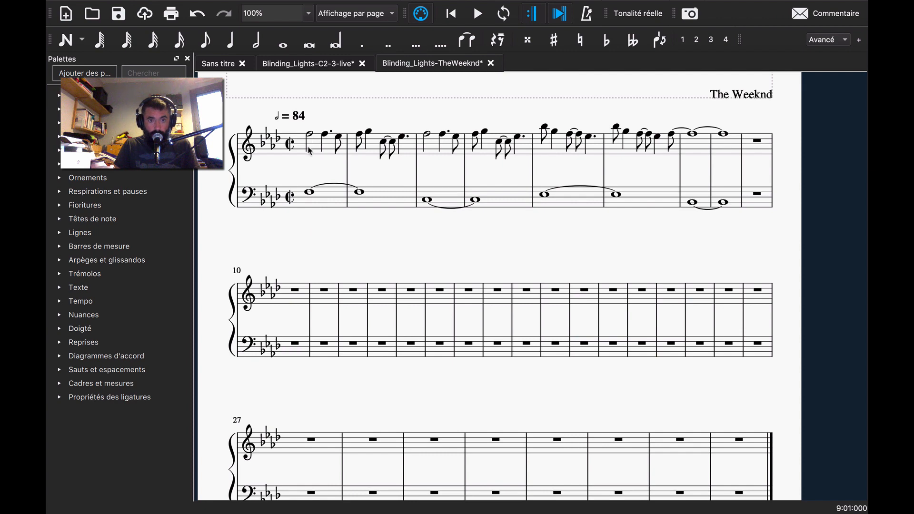
# - Copy the treble melody of measures 1 to 8 and paste it into the treble staff starting at measure 20
pyautogui.keyDown('shift'); pyautogui.click(723, 148); pyautogui.keyUp('shift')
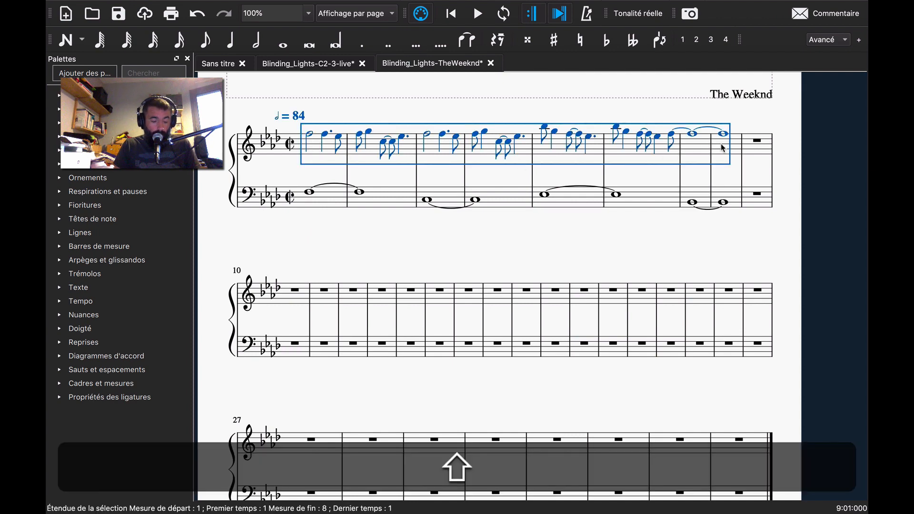
pyautogui.press('super+shift+c')
pyautogui.click(586, 301)
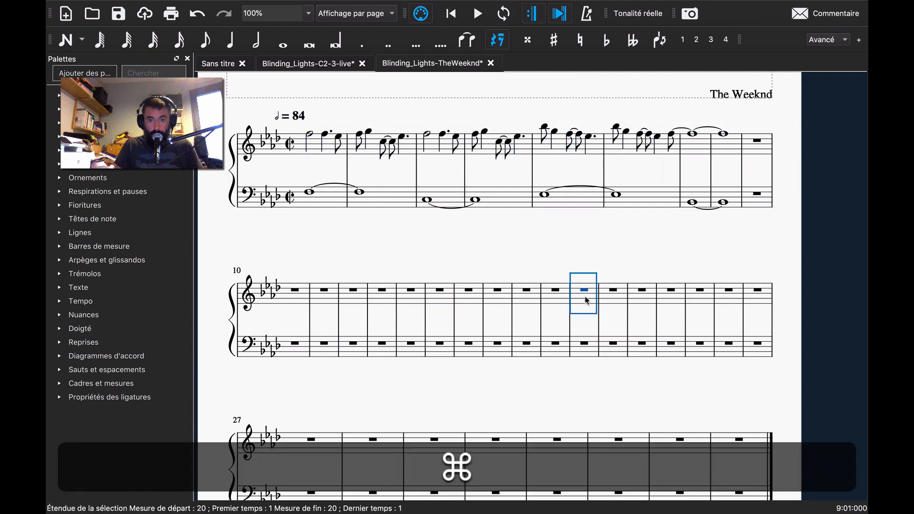
pyautogui.press('super+v')
# - Paste the copied melody once more into the treble staff starting at measure 30
pyautogui.click(635, 300)
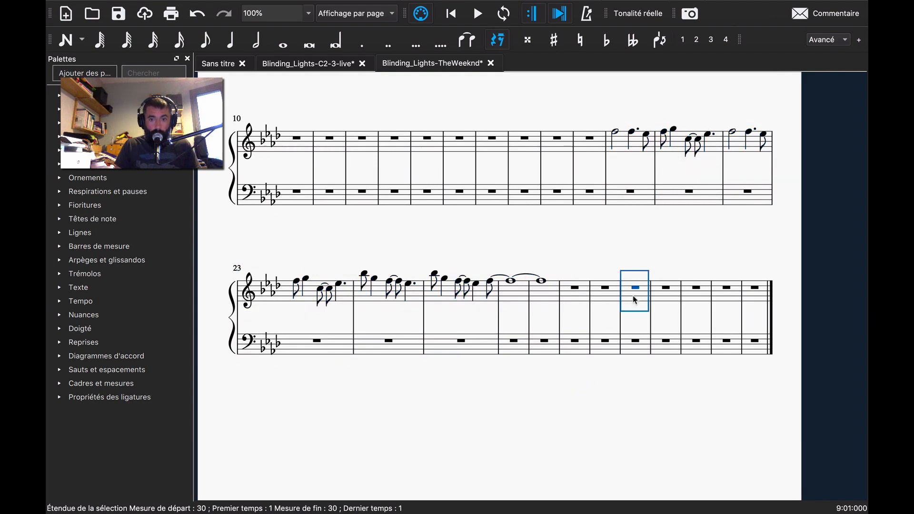
pyautogui.press('super+v')
pyautogui.scroll(2, 579, 248)
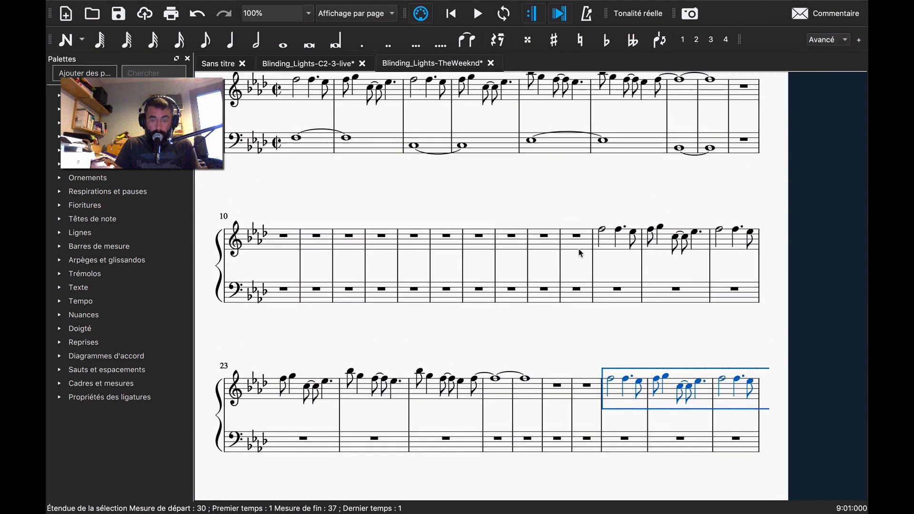
# - Select the empty measures 9 to 19 on both staves and toggle multi-measure rests, leaving them switched on
pyautogui.scroll(3, 578, 248)
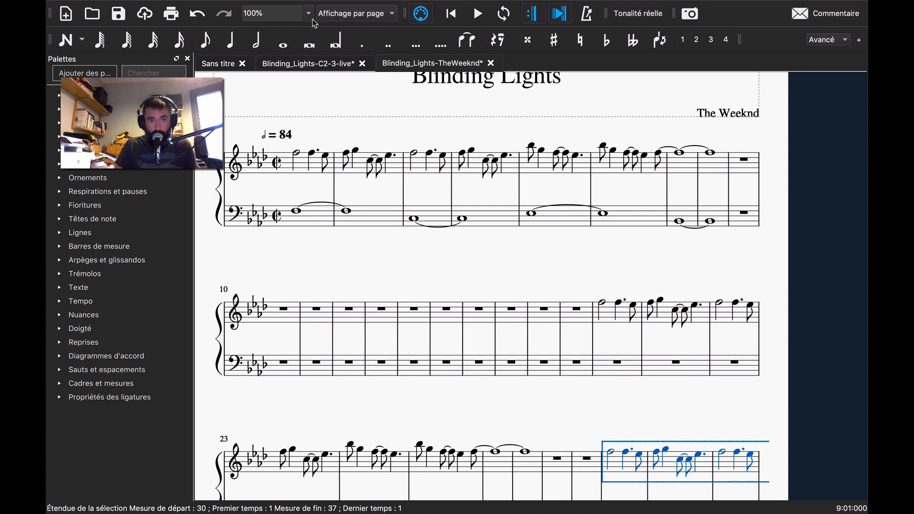
pyautogui.press('super+minus')
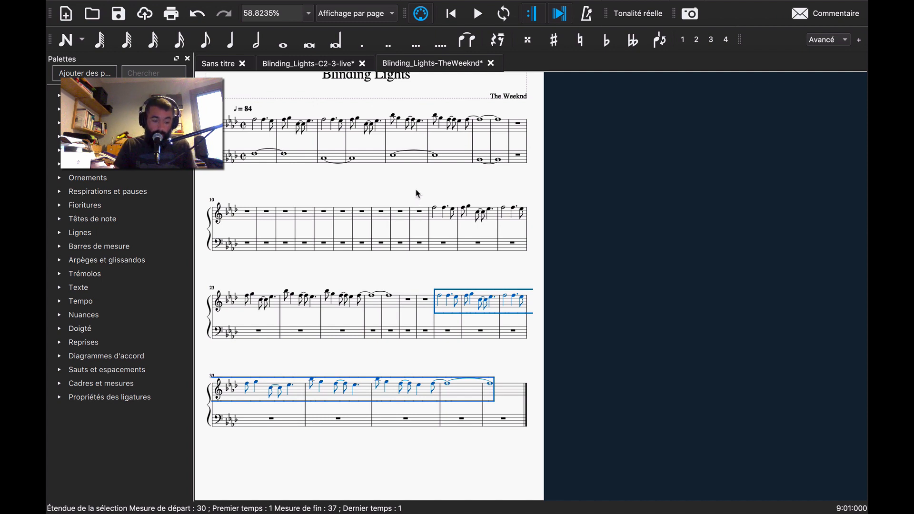
pyautogui.click(521, 131)
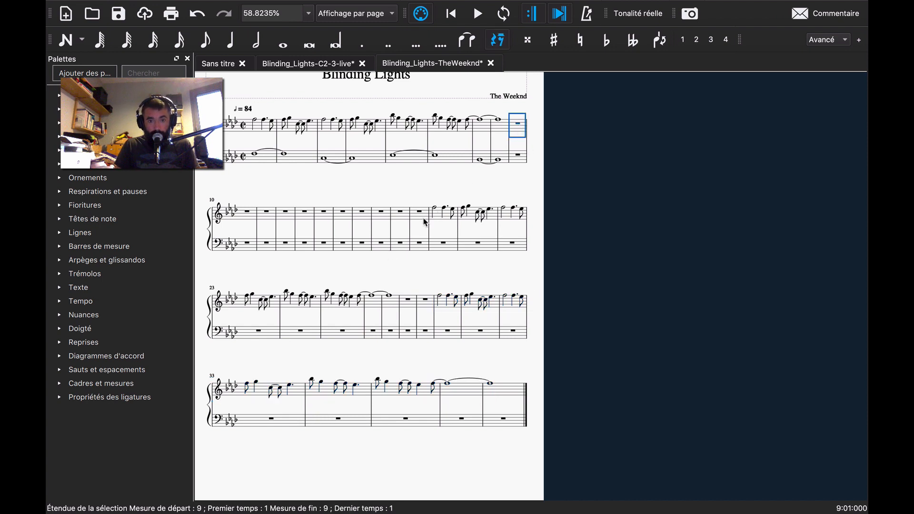
pyautogui.keyDown('shift'); pyautogui.click(421, 246); pyautogui.keyUp('shift')
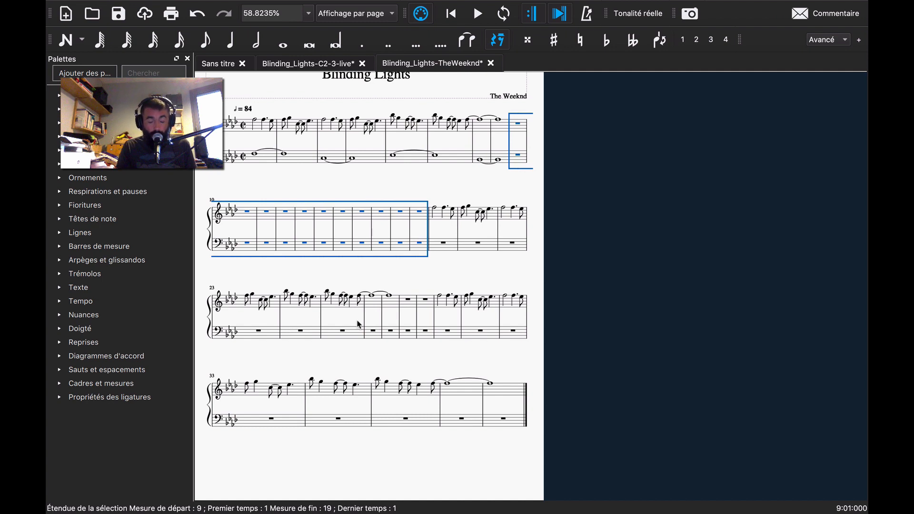
pyautogui.press('m')
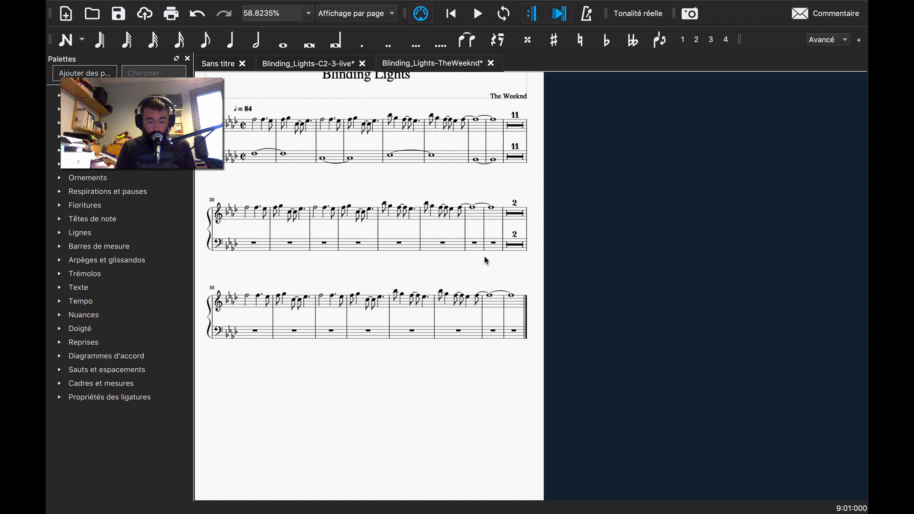
pyautogui.press('m')
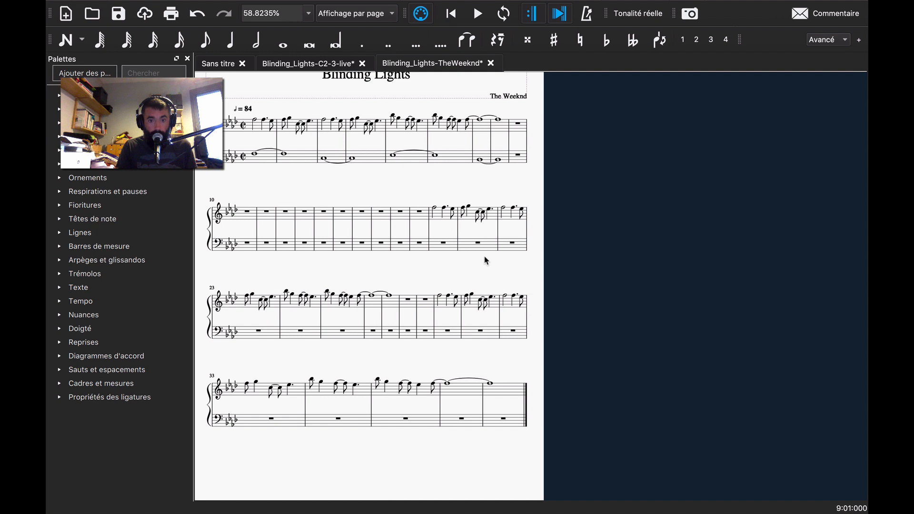
pyautogui.press('m')
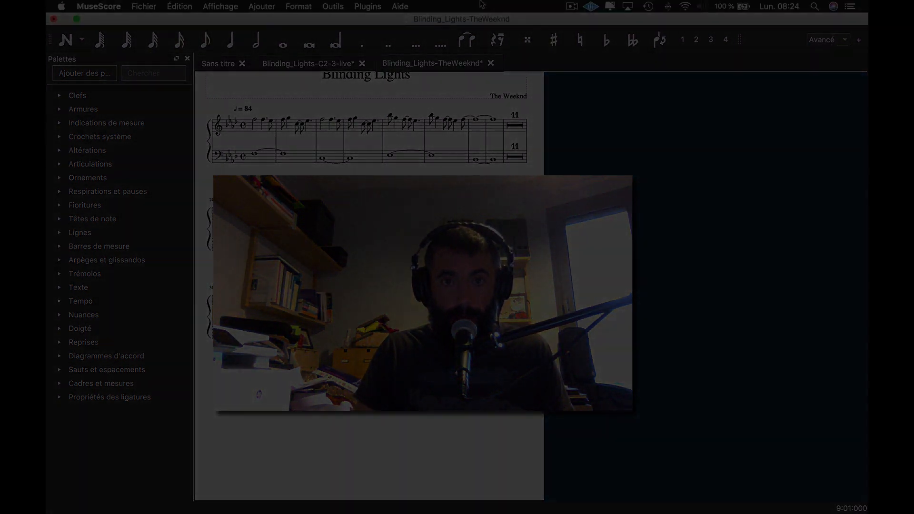
pyautogui.click(571, 6)
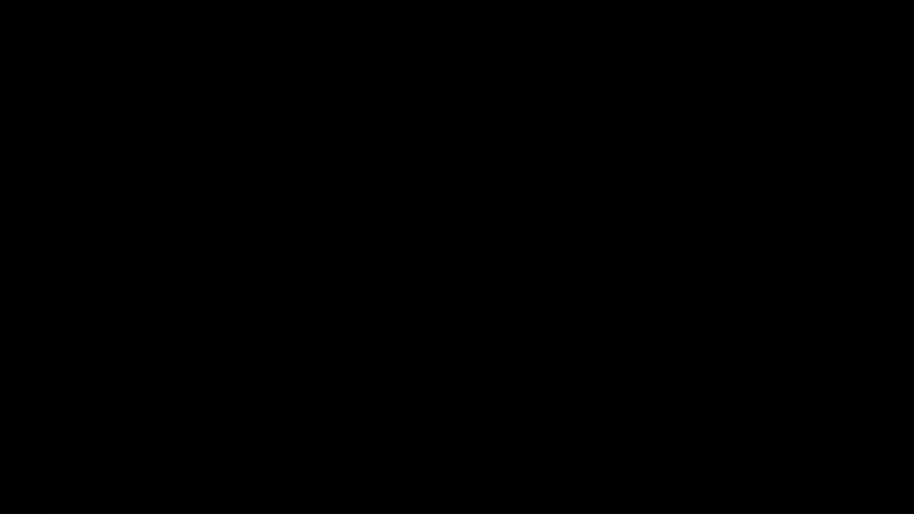